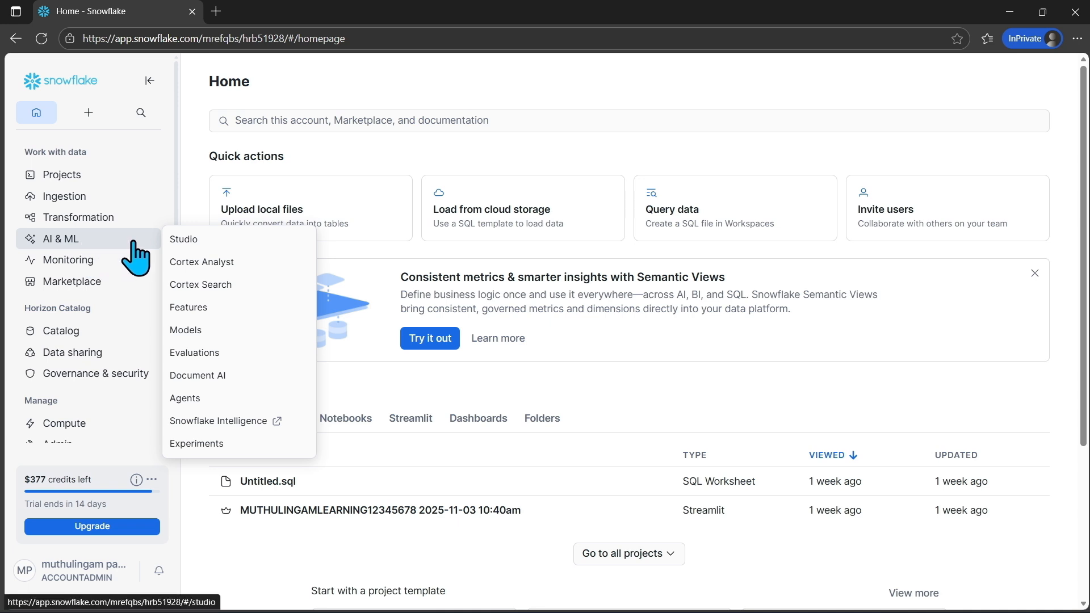
Open Cortex Analyst and start creating a new semantic view
left_click(269, 278)
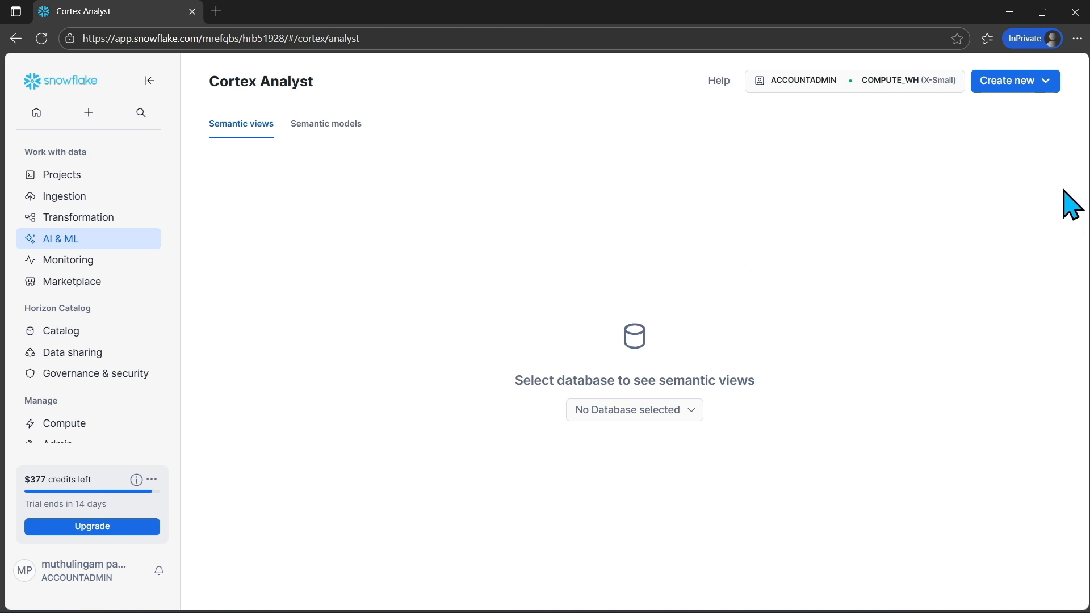
left_click(1051, 91)
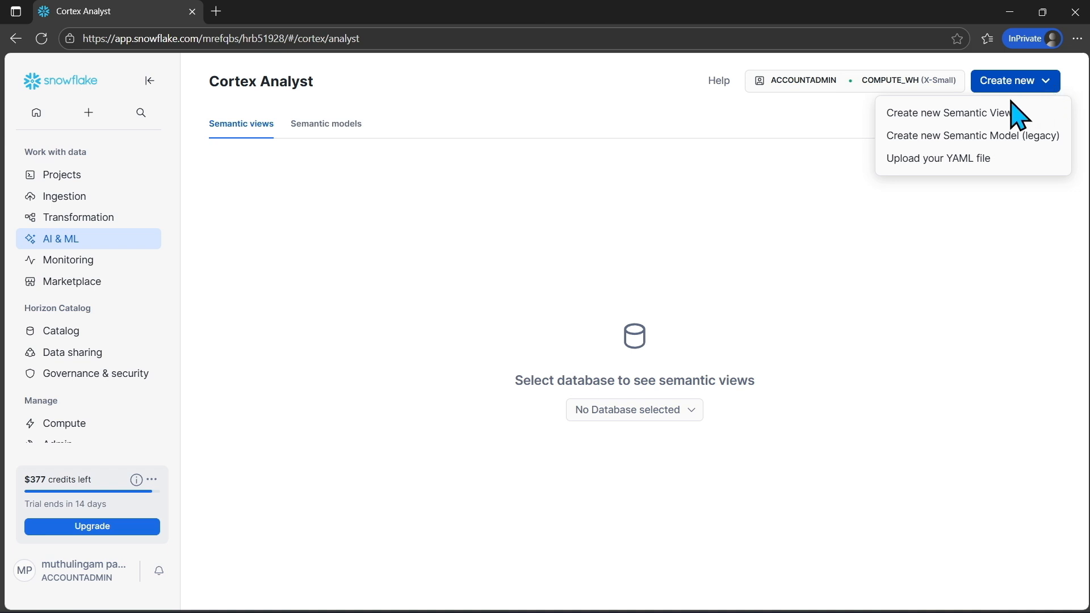
left_click(997, 116)
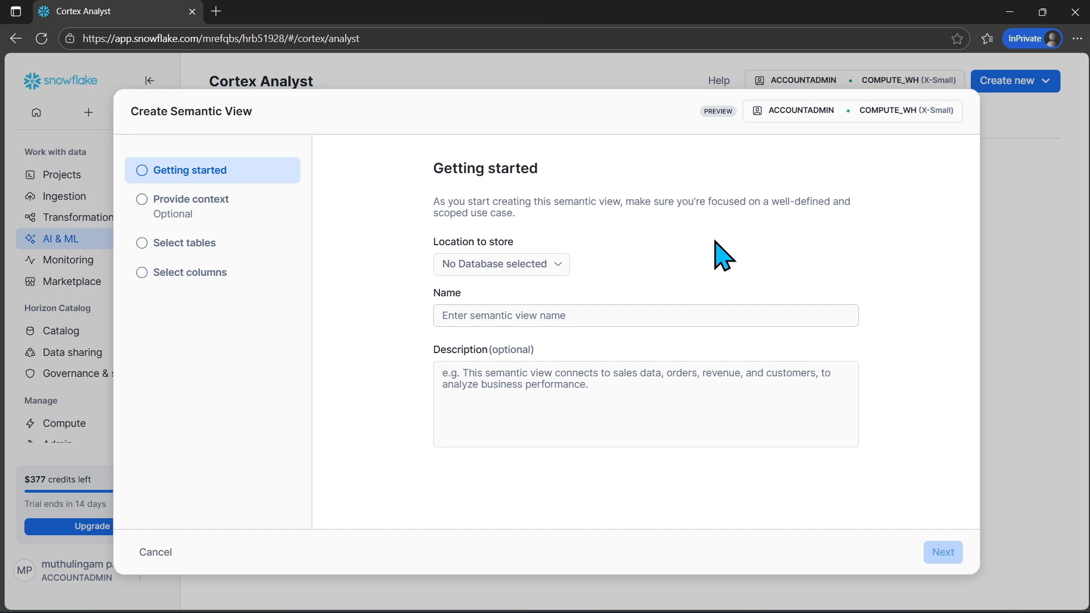
Store the semantic view in SALES_DB.PUBLIC under the name SALES_ANALYSIS_VIEW and skip the optional context
left_click(559, 266)
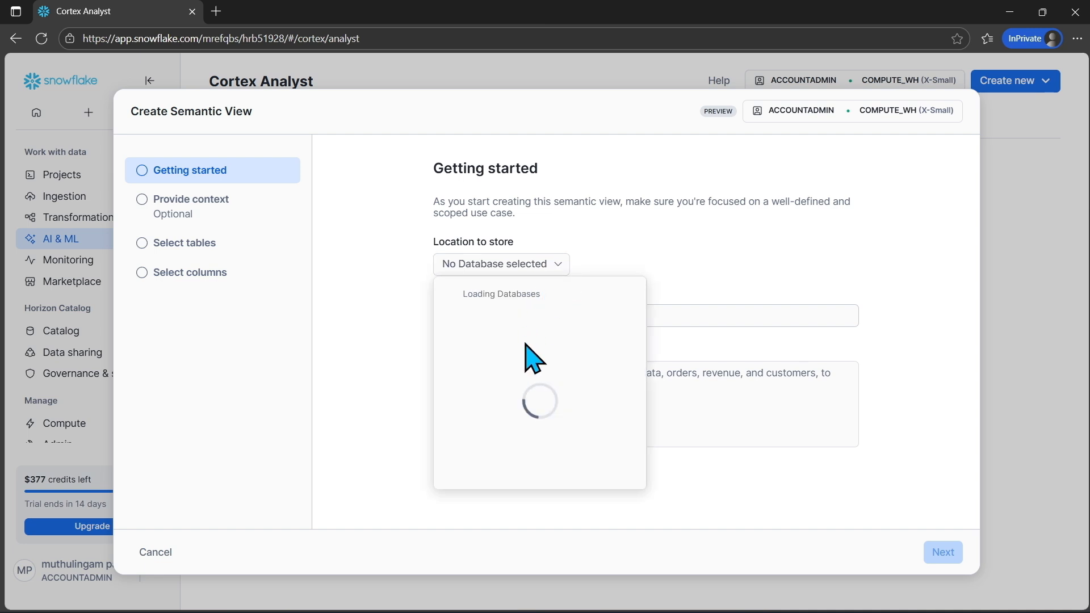
left_click(511, 443)
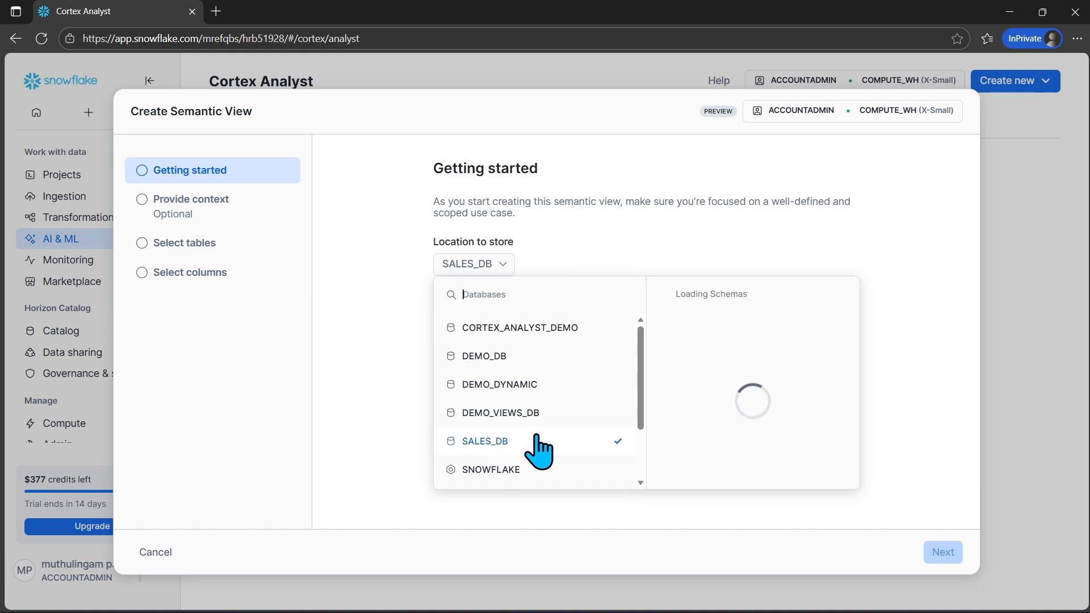
left_click(704, 357)
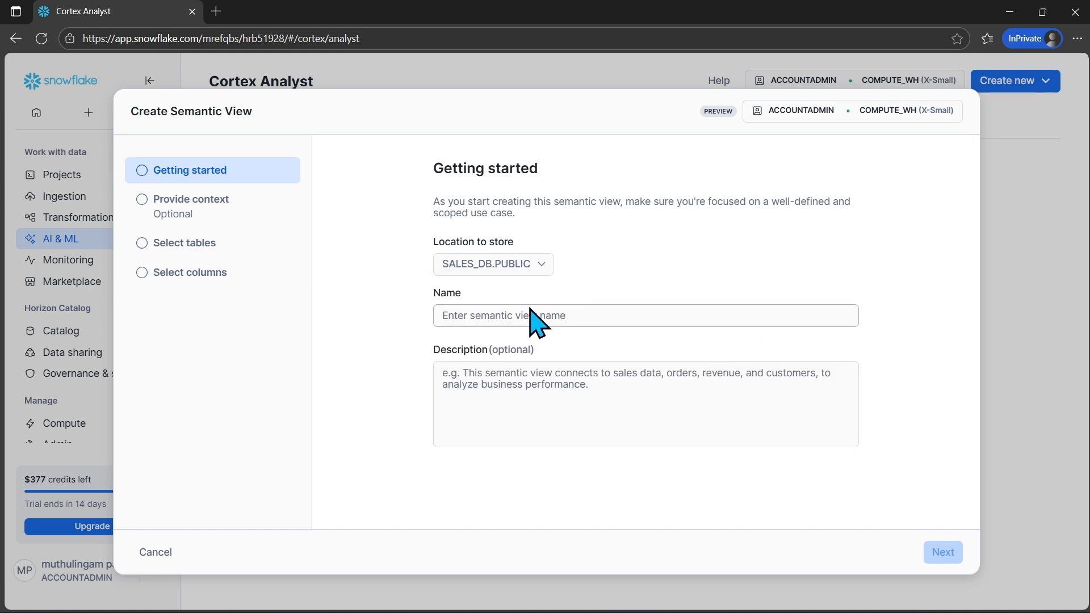
left_click(494, 315)
type("SALES_ANALYSIS_VIEW")
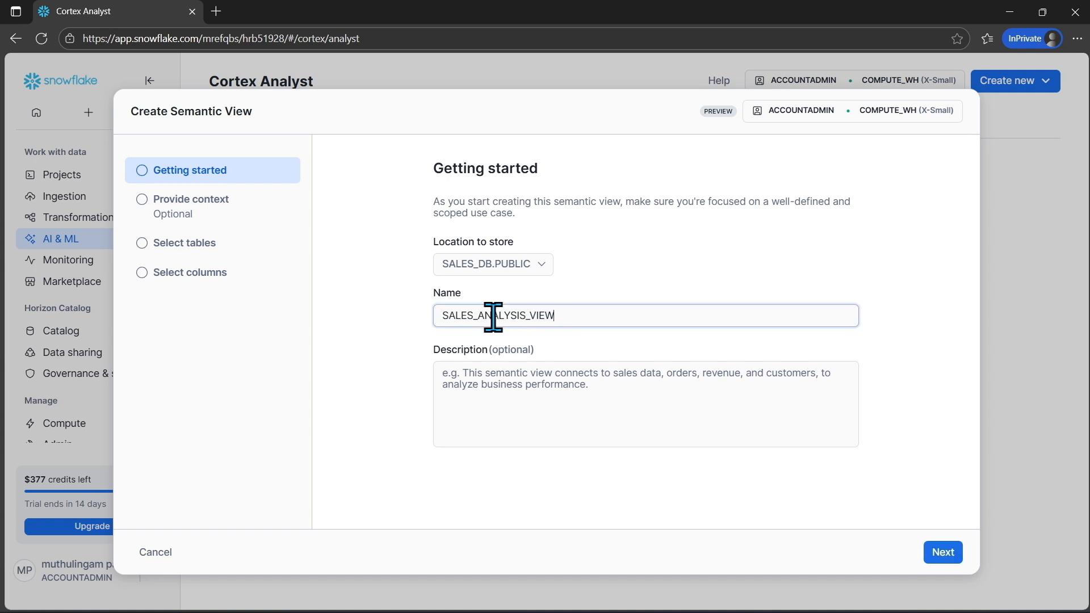
left_click(943, 553)
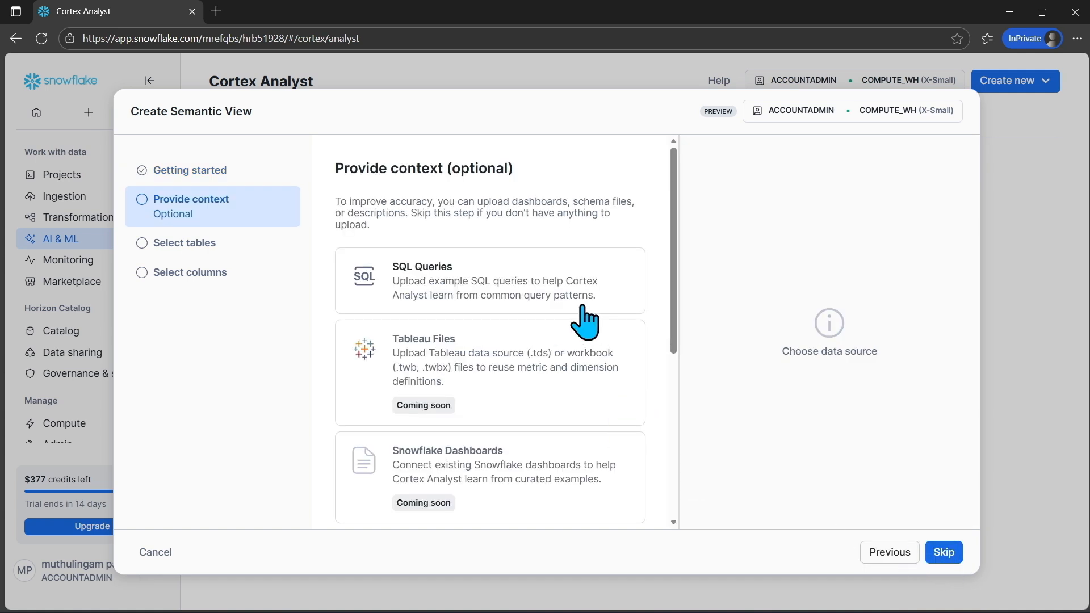
left_click(945, 553)
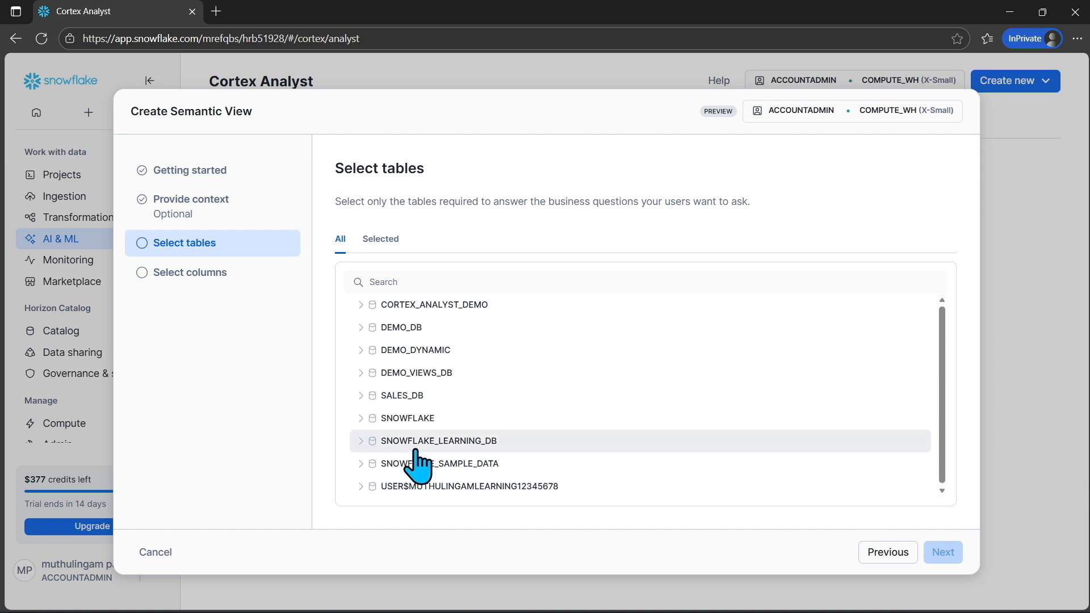
Choose the ORDERS table from SALES_DB.PUBLIC as the semantic view's source and continue to column selection
left_click(424, 396)
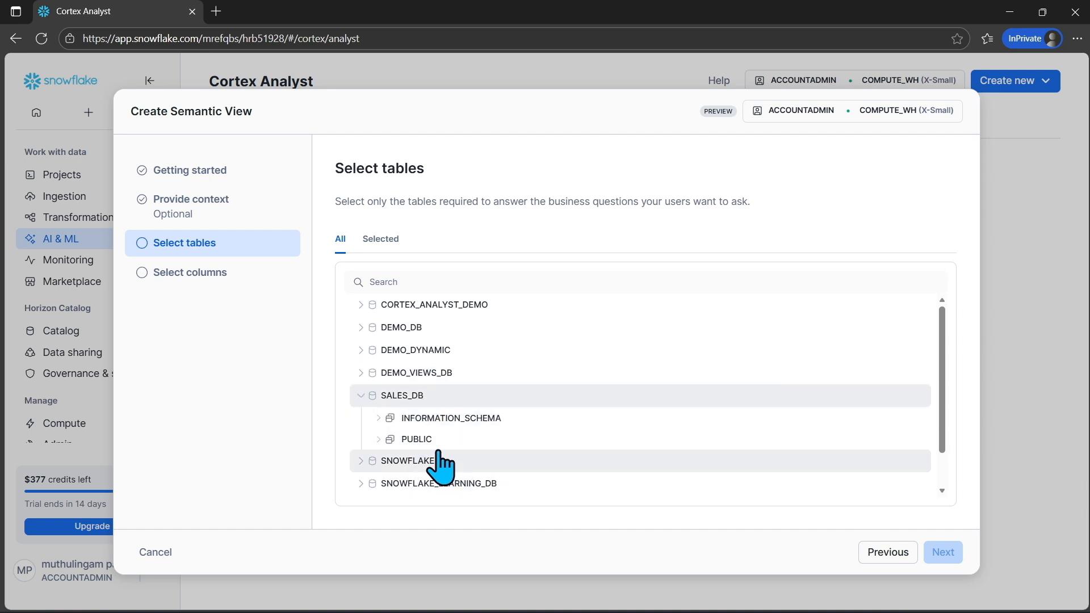
left_click(511, 438)
scroll(475, 443, "down", 1)
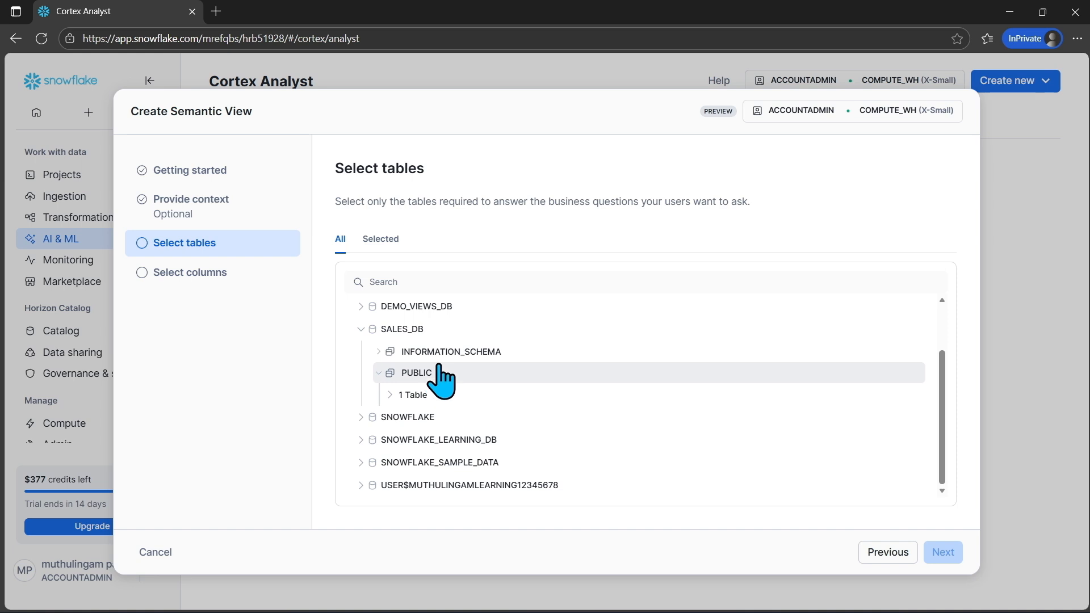
left_click(438, 394)
left_click(470, 420)
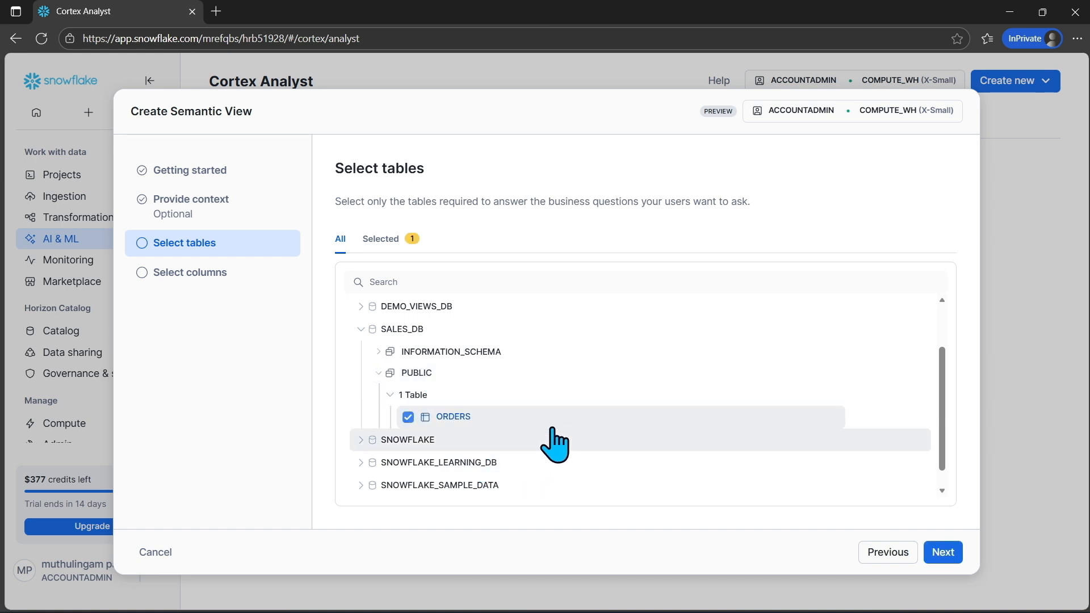
scroll(554, 437, "down", 1)
left_click(934, 552)
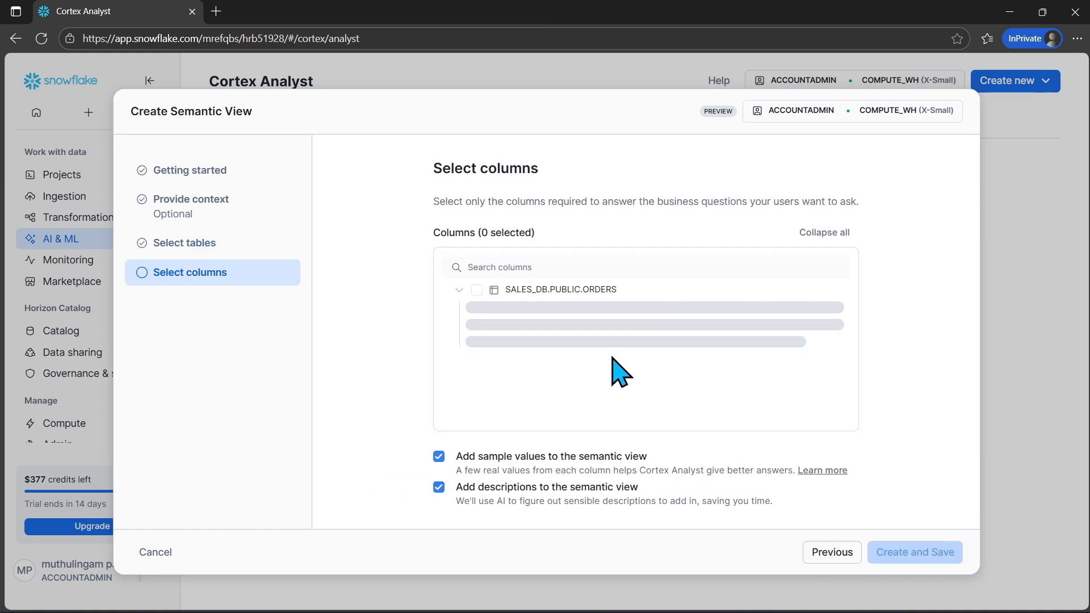
Include the CUSTOMER_NAME, REGION, AMOUNT and ORDER_DATE columns, then create and save the semantic view
left_click(548, 335)
left_click(544, 358)
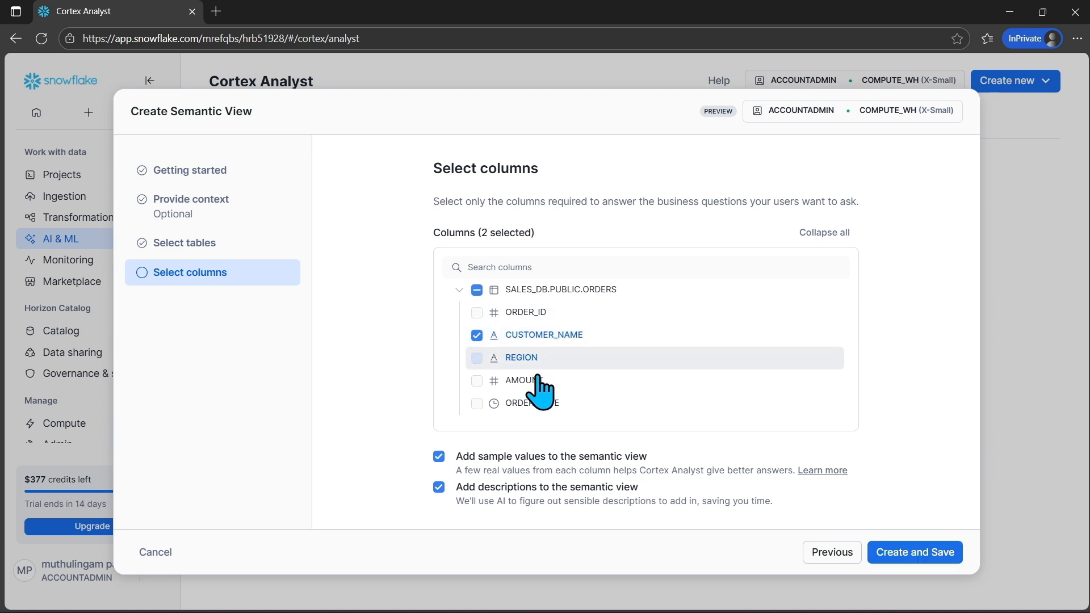
left_click(544, 380)
left_click(544, 403)
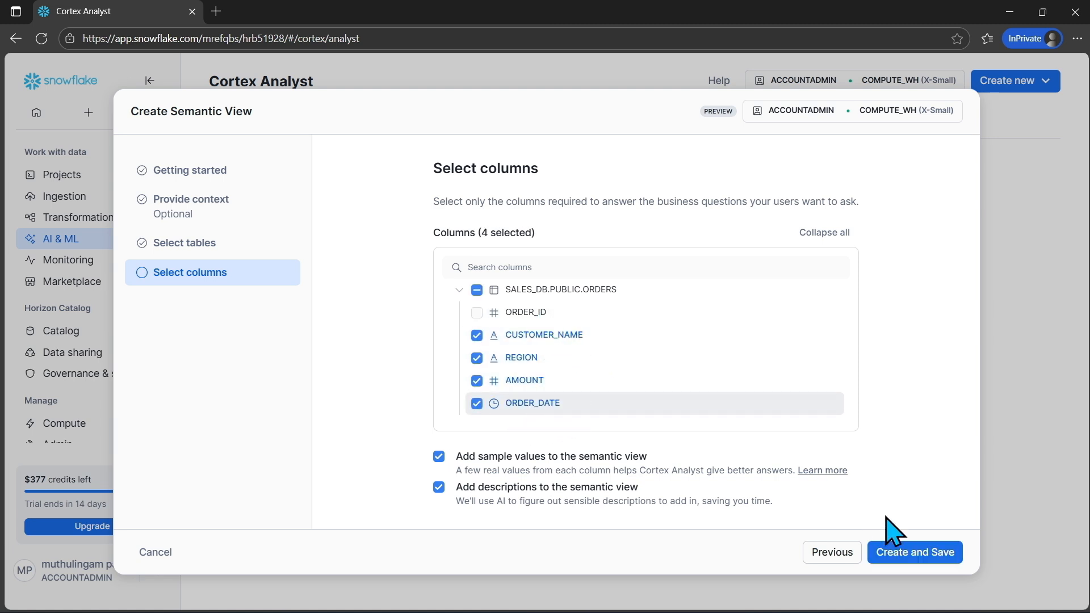
left_click(926, 556)
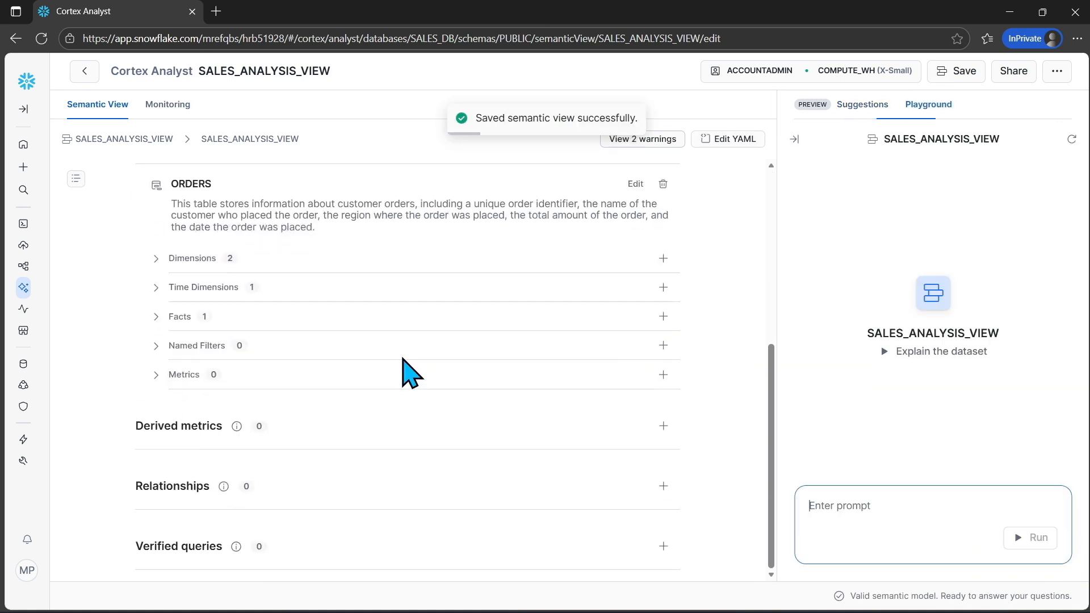
Review the semantic view's contents, widen the playground and ask it to show the total sales amount
scroll(412, 375, "up", 6)
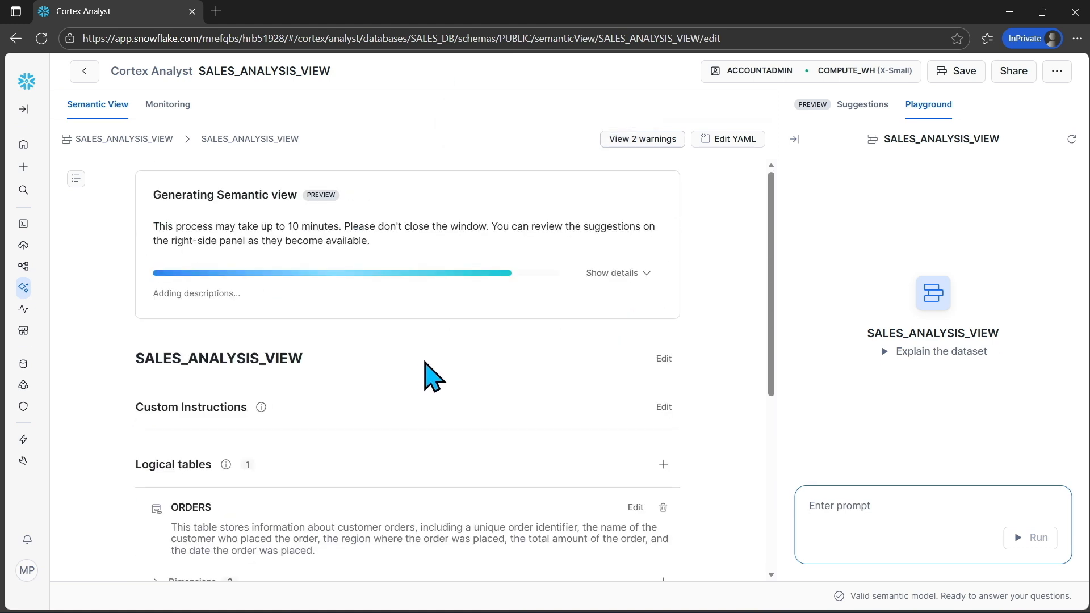
scroll(432, 376, "down", 4)
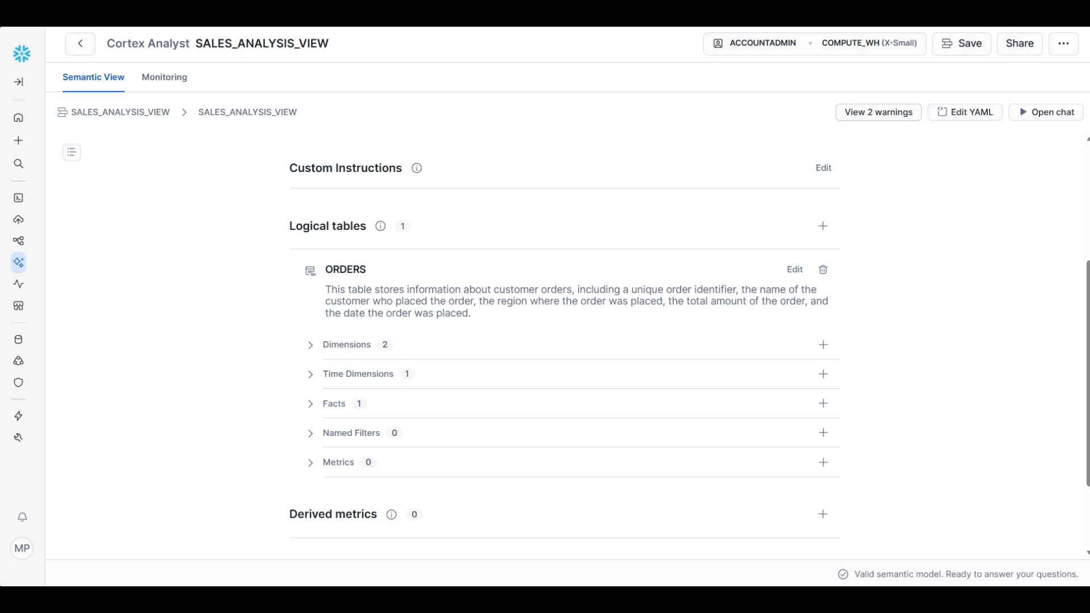
left_click_drag(770, 254, 63, 237)
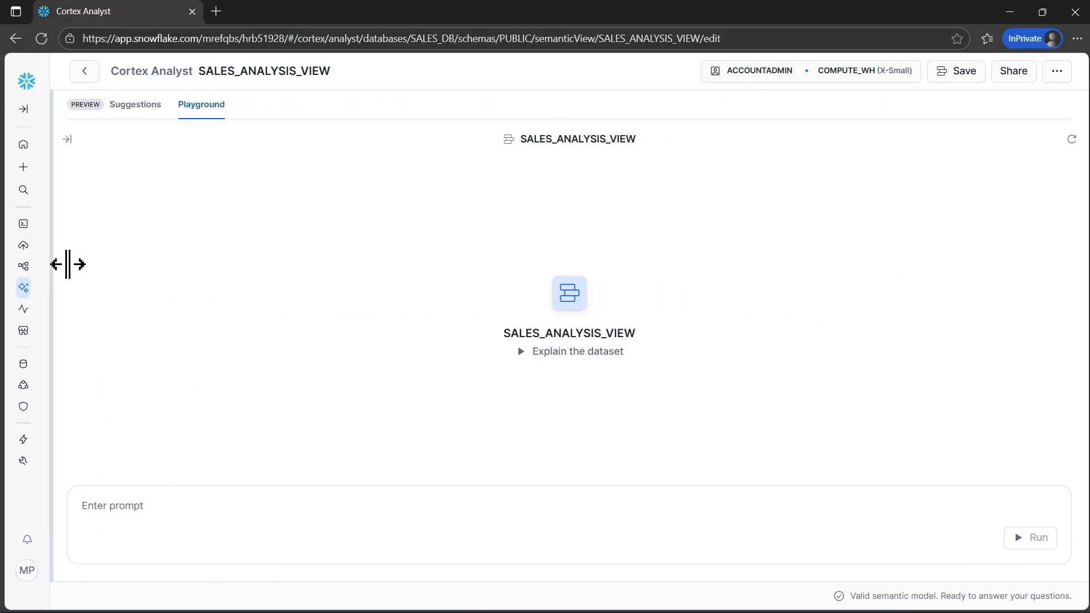
left_click(189, 504)
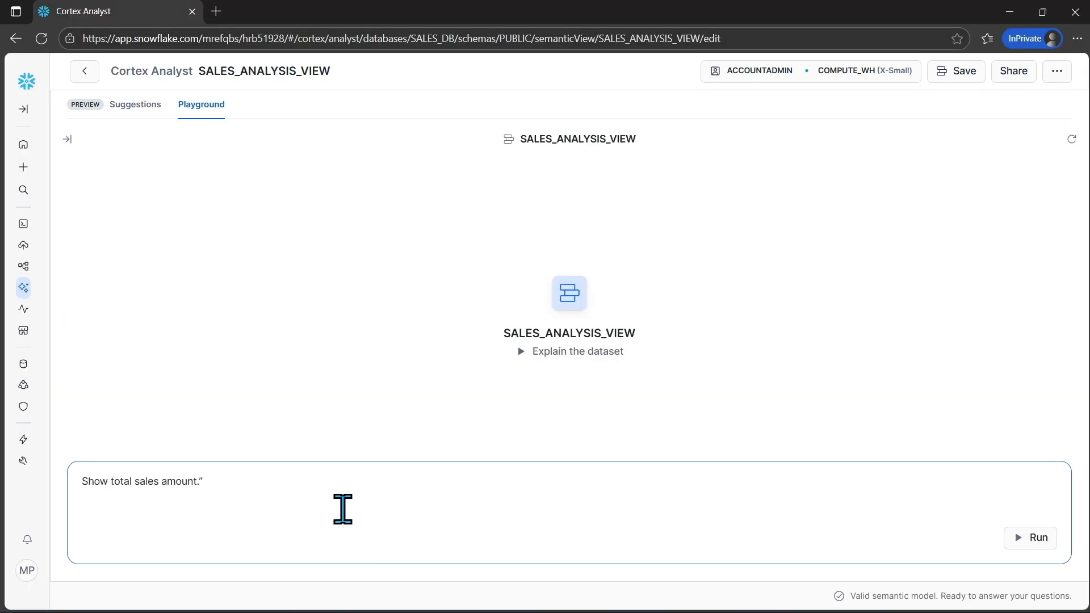
key("Return")
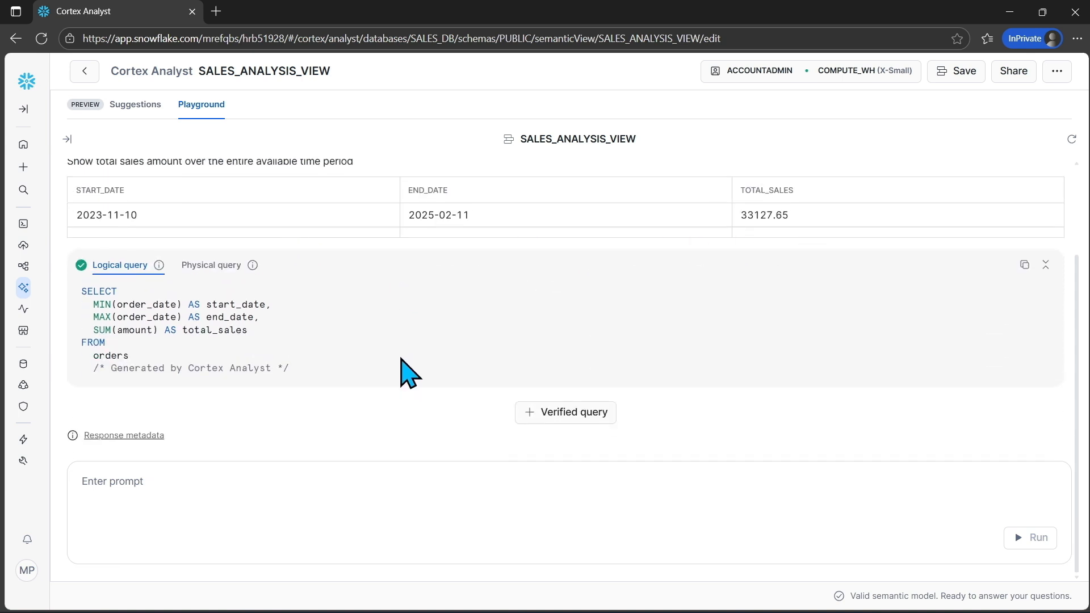
Ask the playground "Top 5 customers by revenue" and review the answer with its logical query
left_click(264, 513)
type("Top 5 customers by revenue")
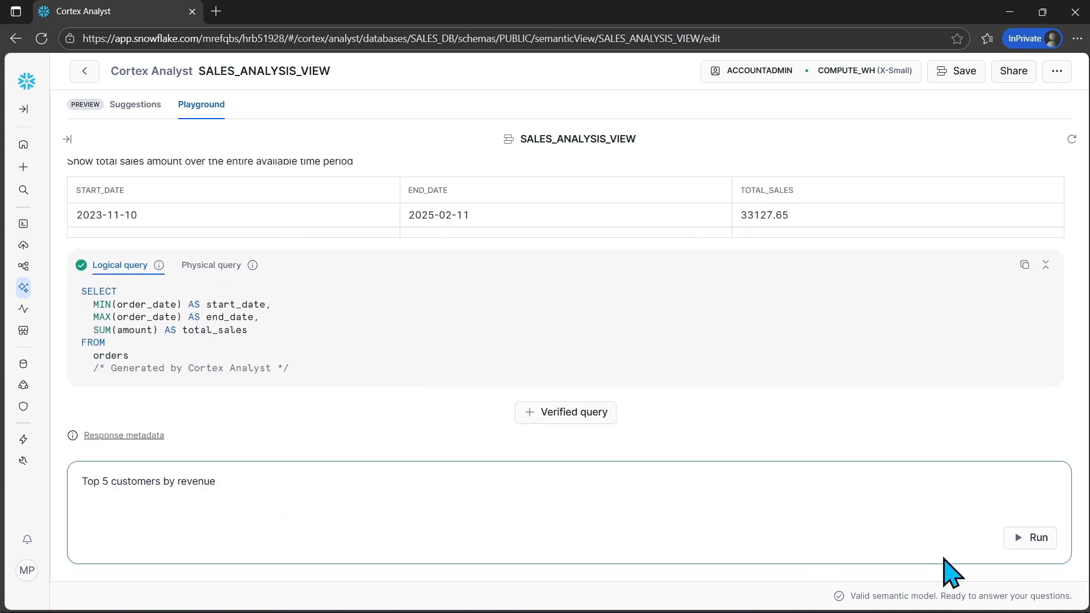
left_click(1043, 537)
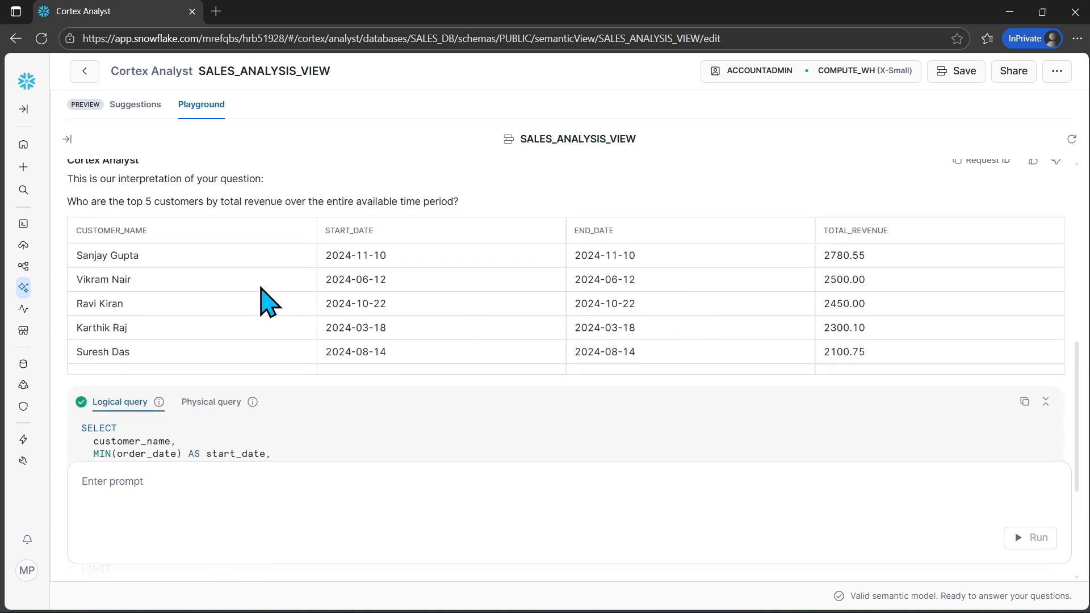
scroll(786, 372, "down", 2)
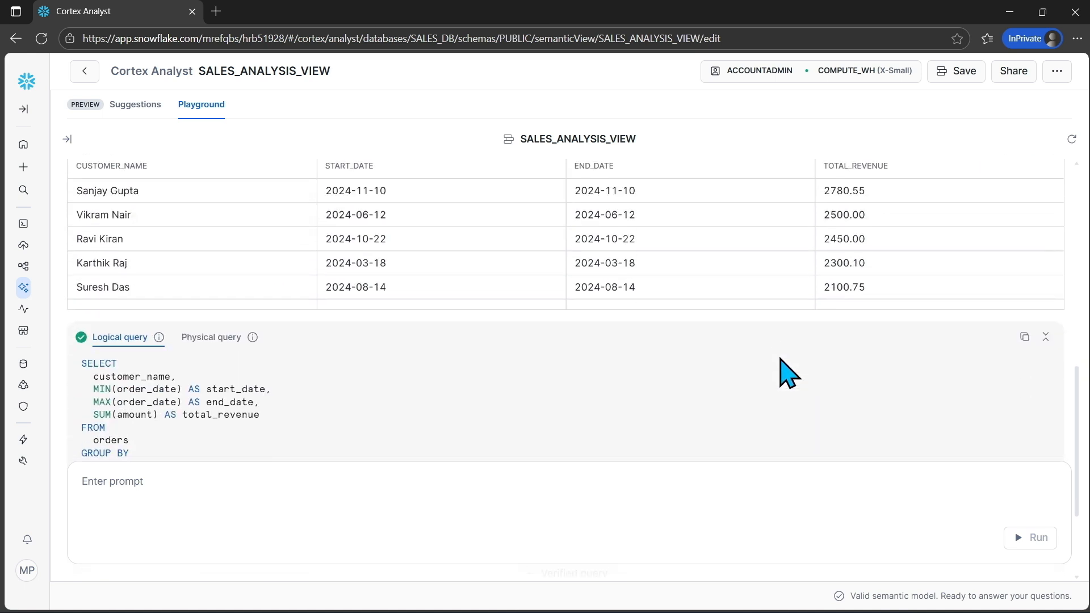
scroll(786, 371, "down", 3)
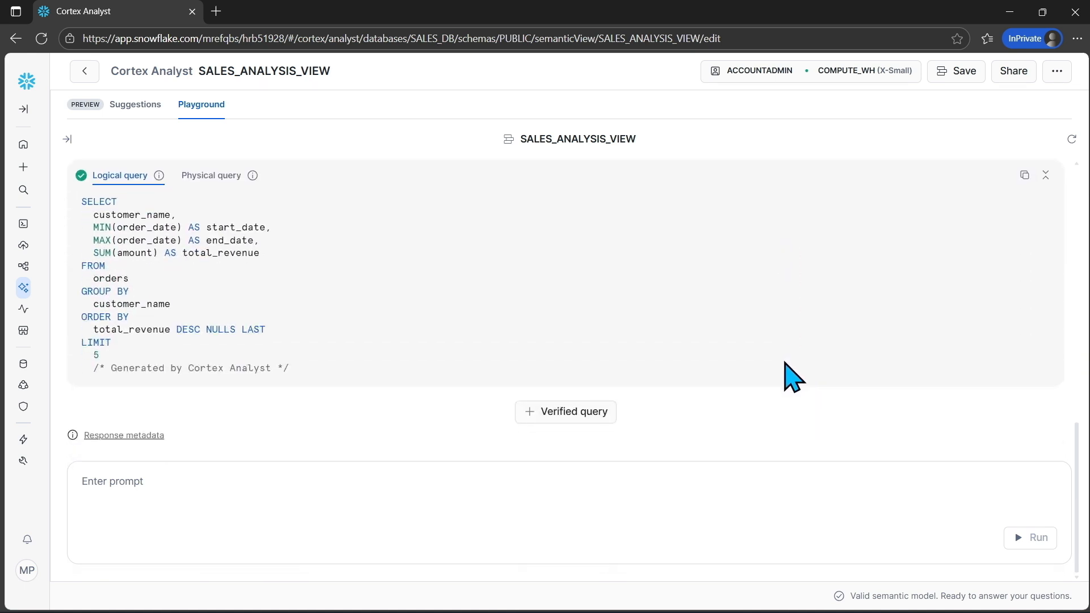
Ask the playground "Show monthly sales trend for 2024." and review the monthly sales table
left_click(411, 532)
type("Show monthly sales trend for 2024.\"")
key("BackSpace")
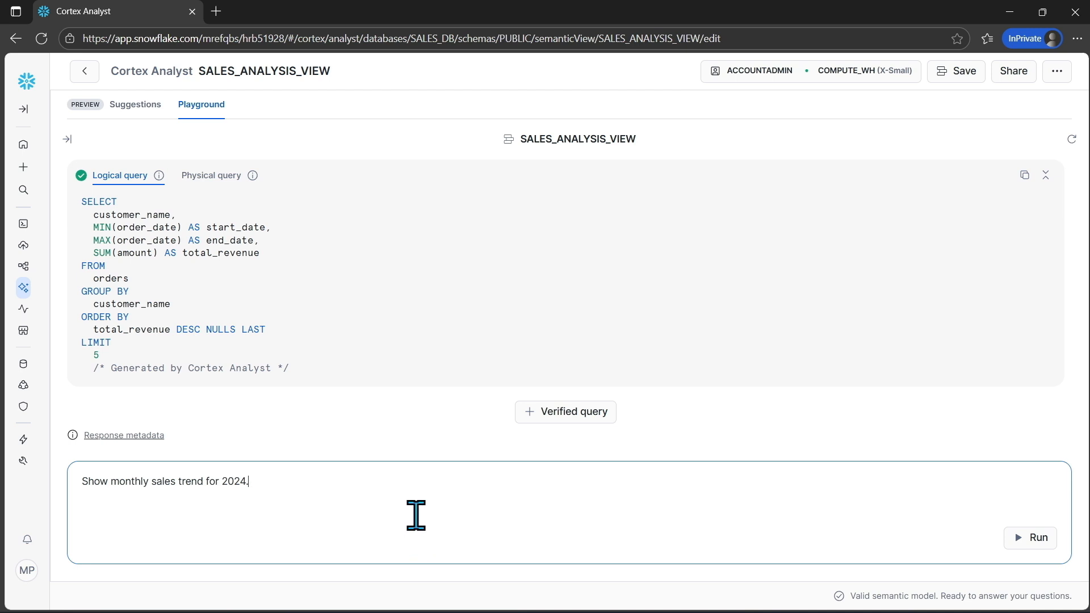
left_click(1022, 539)
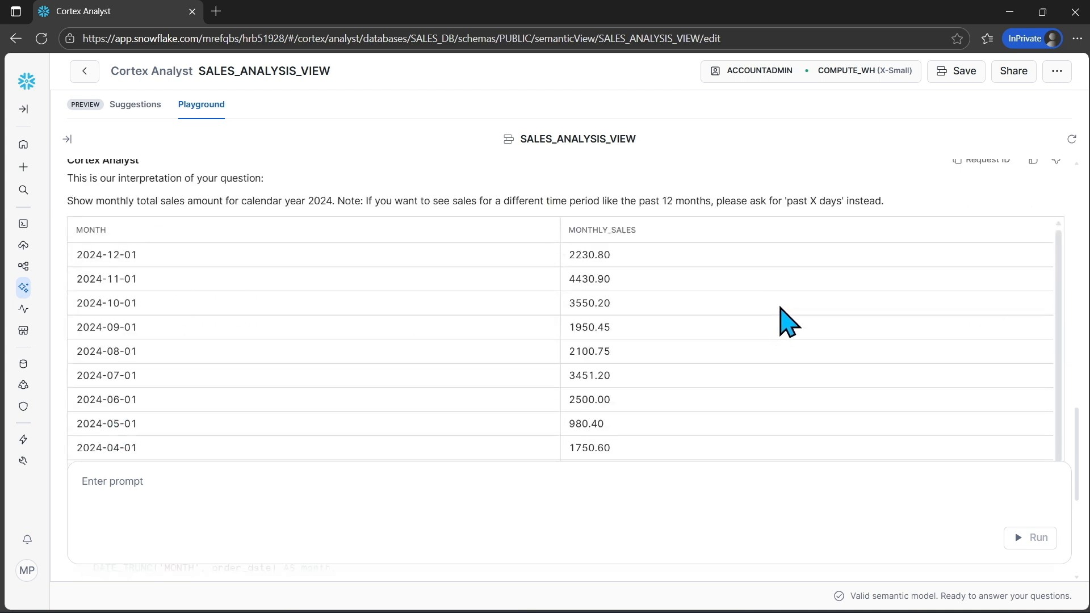
scroll(786, 323, "down", 1)
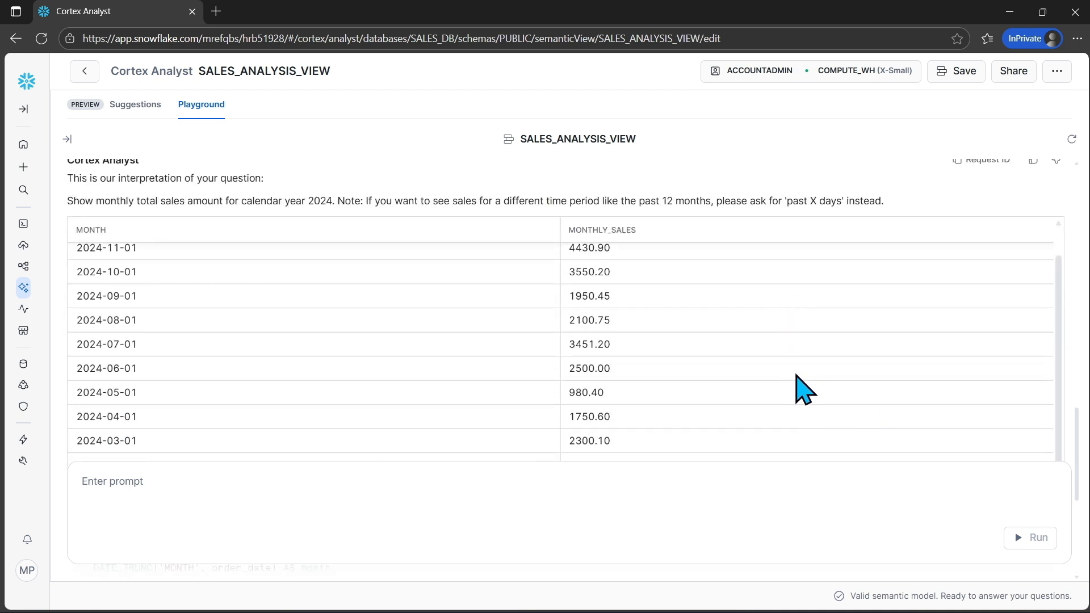
scroll(782, 379, "up", 1)
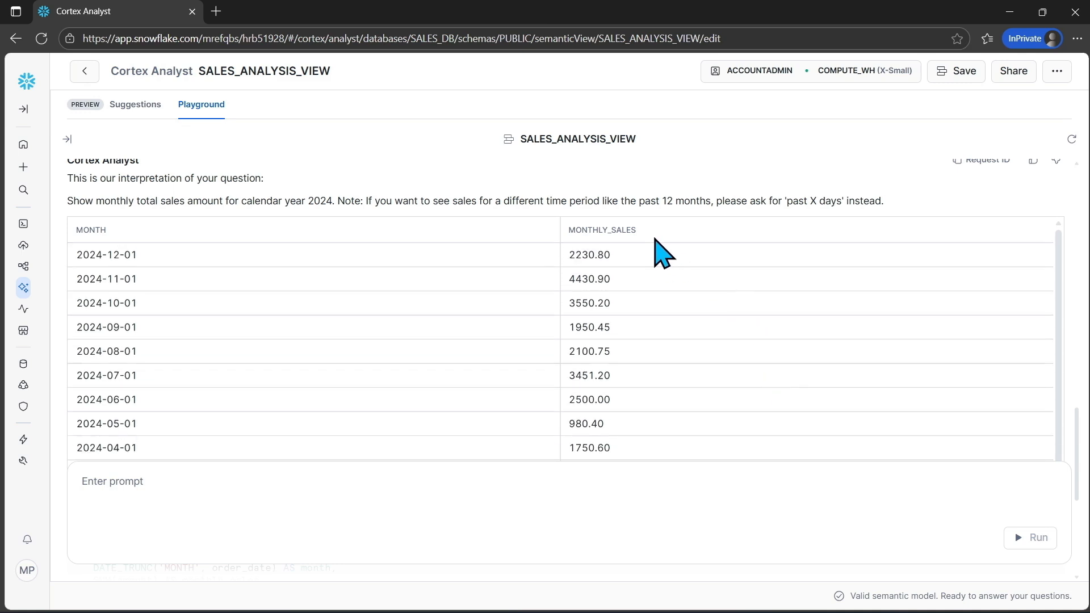
scroll(680, 201, "up", 3)
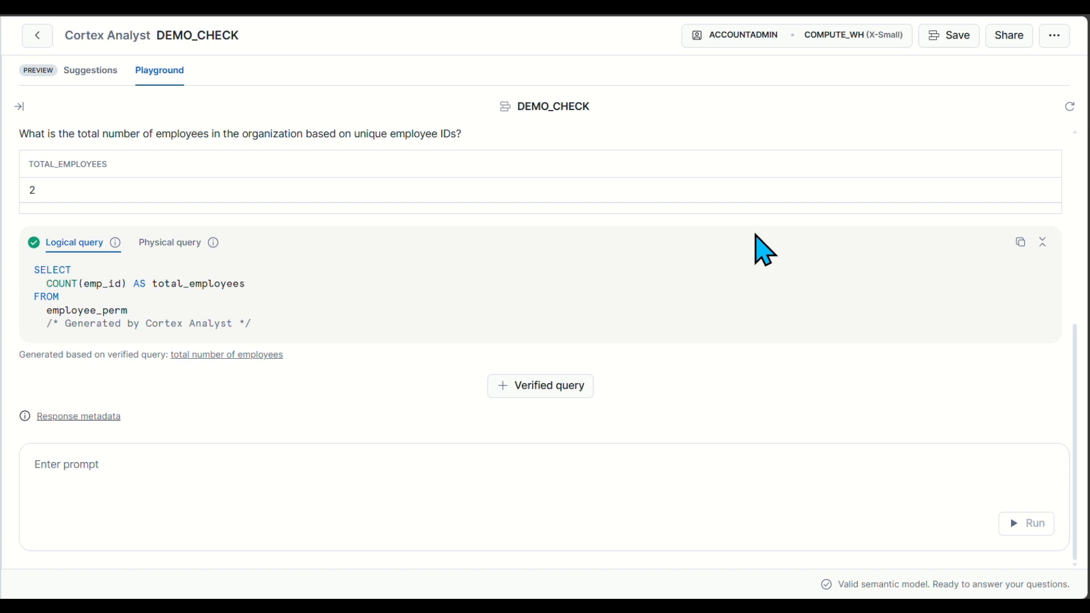
Examine the answers and logical queries for the employee total in DEMO_CHECK and the quarterly regional sales in SALES_ANALYSIS_VIEW
scroll(248, 292, "up", 1)
scroll(324, 294, "down", 1)
scroll(68, 283, "up", 1)
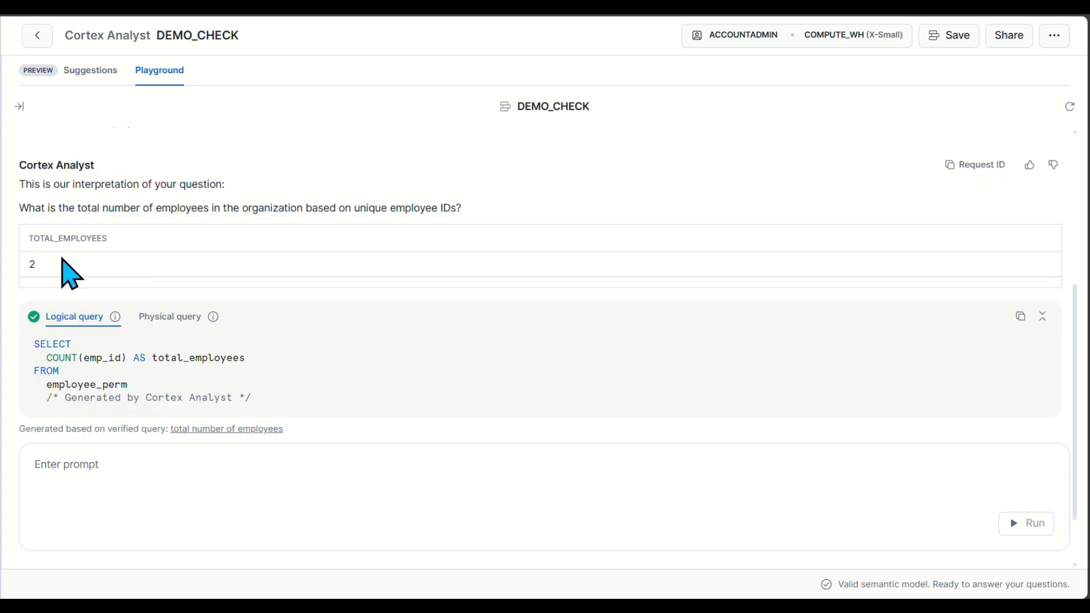
scroll(341, 309, "down", 1)
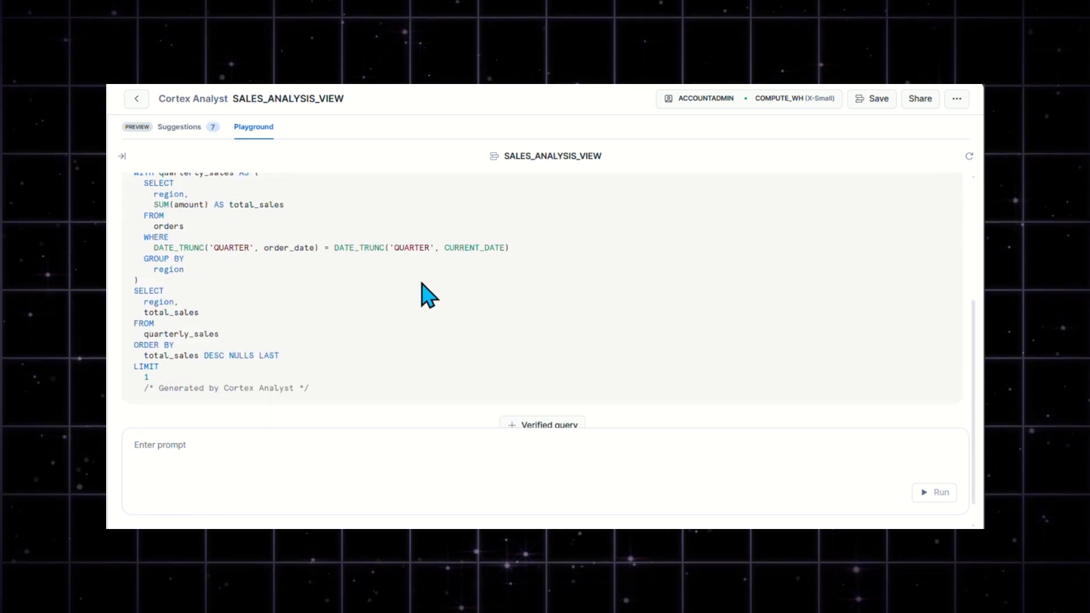
left_click(289, 454)
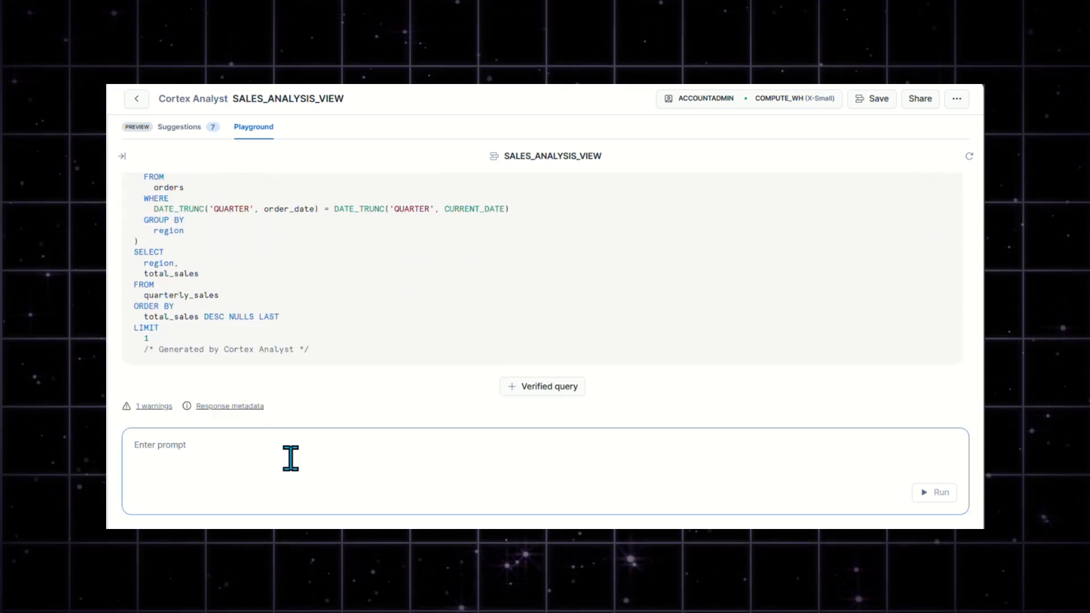
scroll(382, 379, "up", 5)
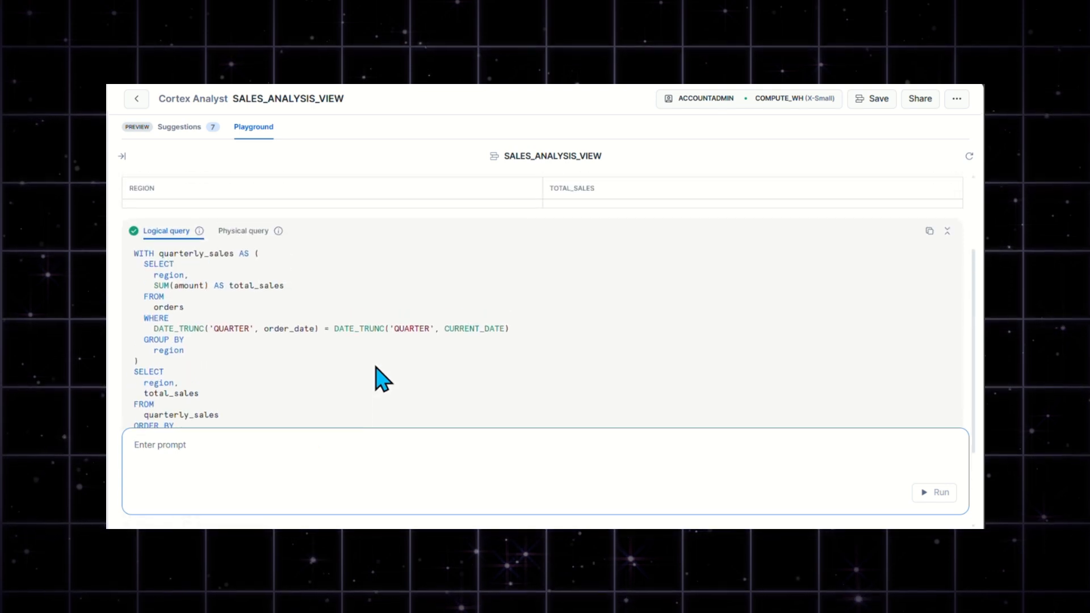